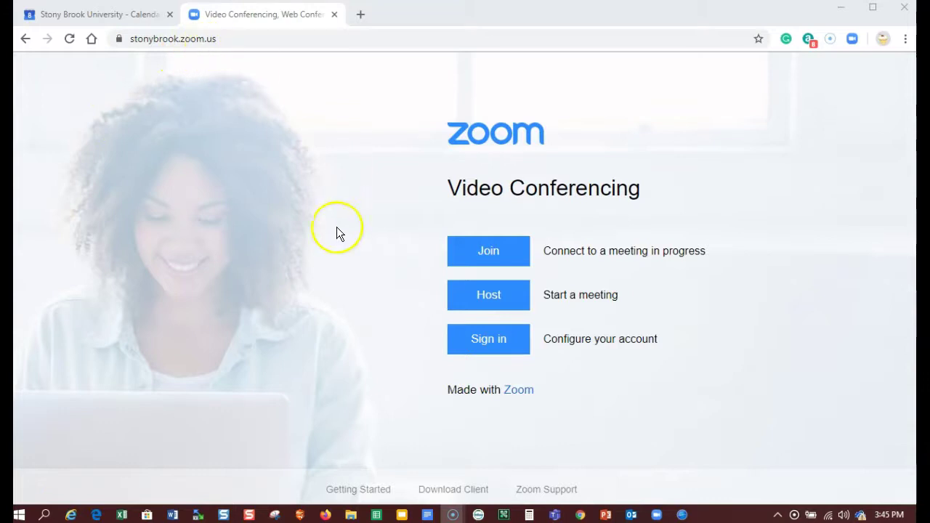
Sign in to the Stony Brook Zoom portal and check the account's licence type from the profile page
click(490, 347)
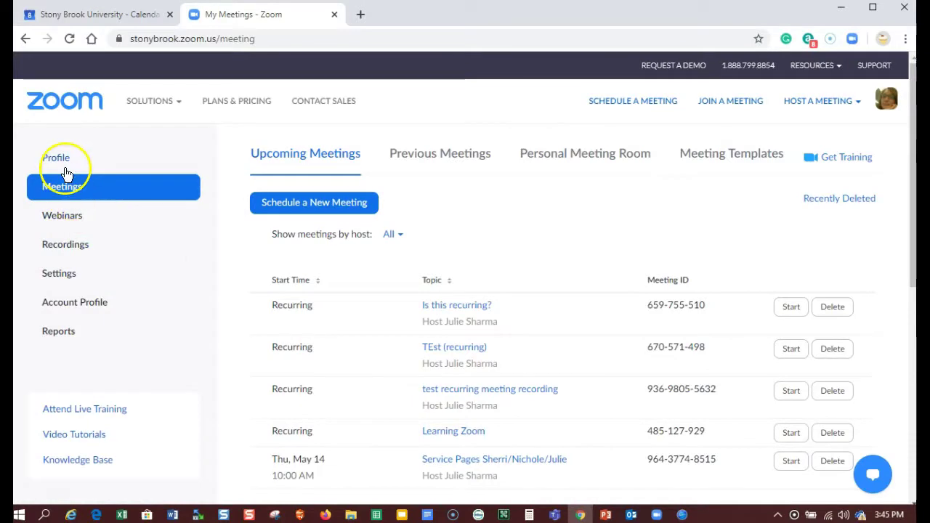
click(67, 166)
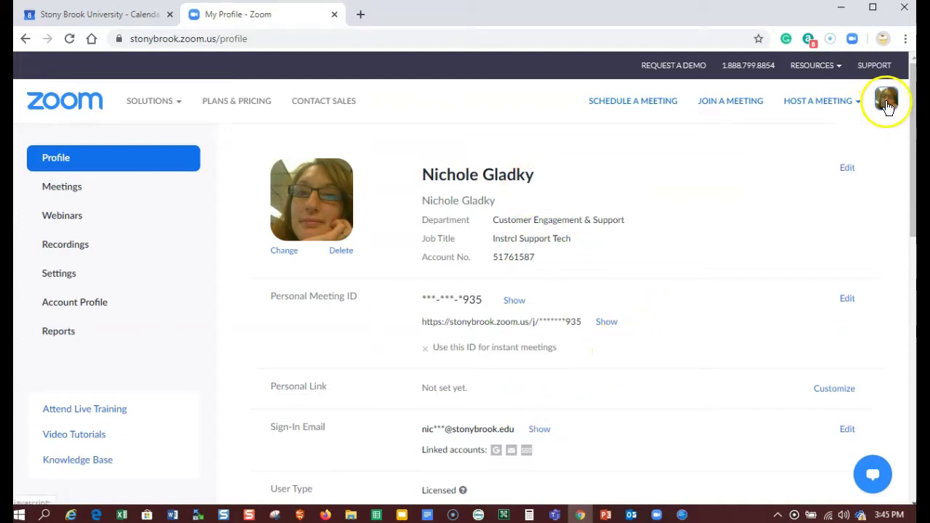
mouse_move(894, 104)
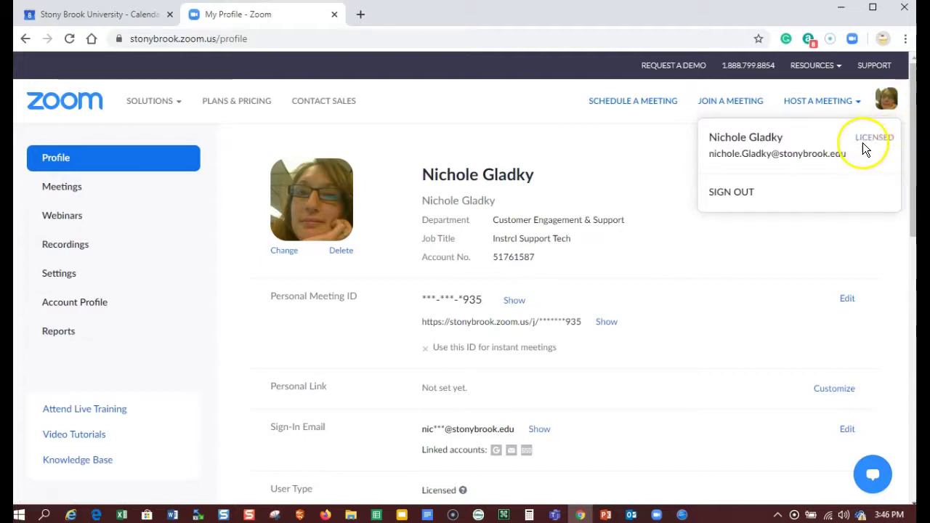
In the basic in-meeting settings, set who can share the screen to All Participants
click(62, 187)
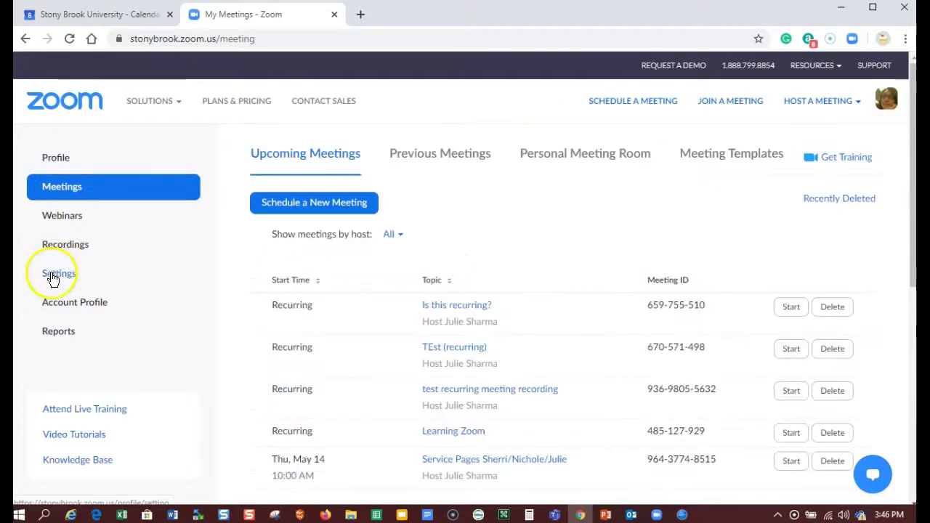
click(53, 277)
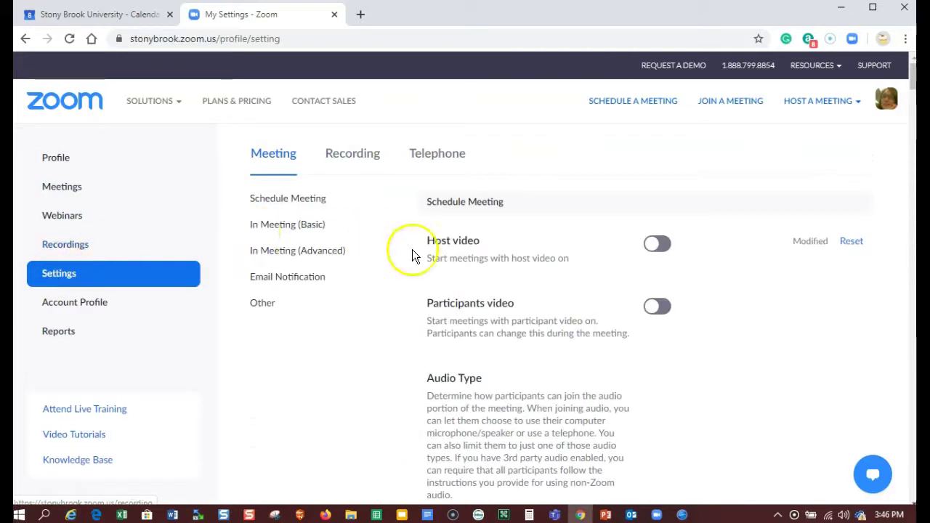
scroll(623, 338, down, 10)
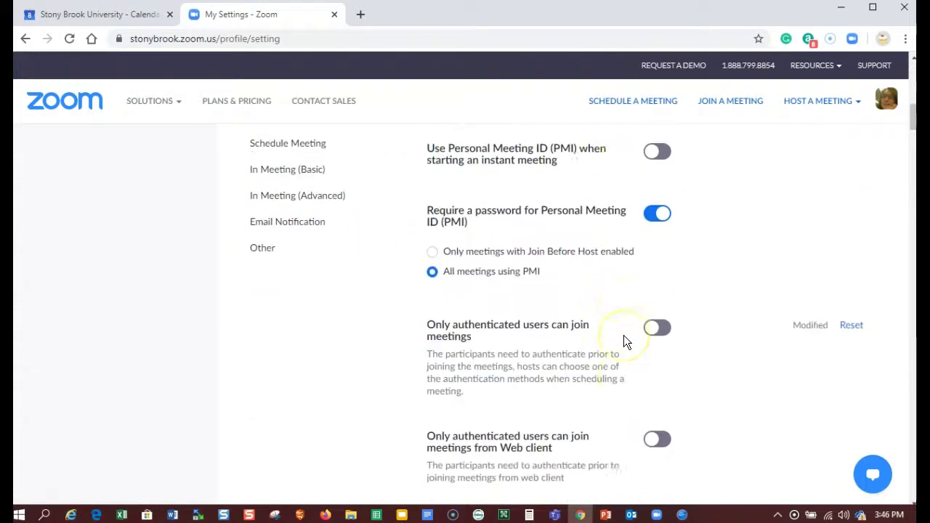
scroll(624, 338, down, 12)
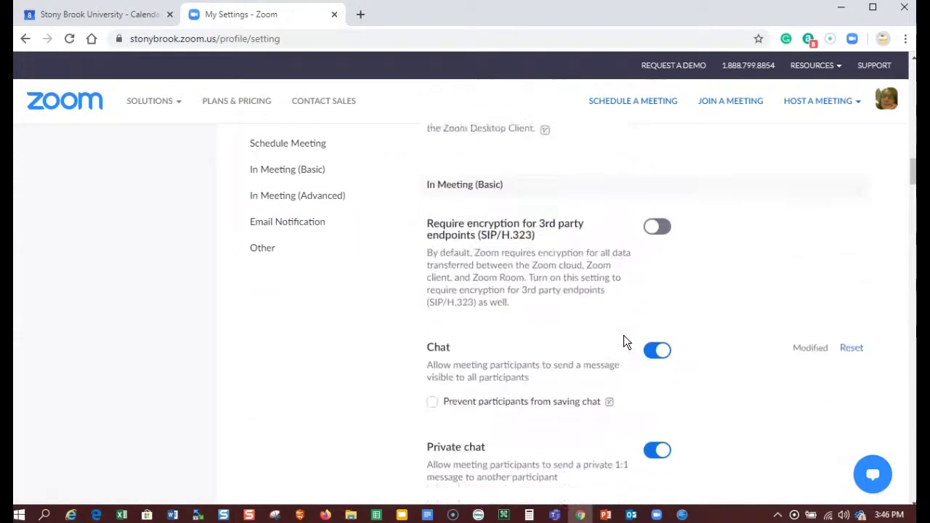
scroll(624, 338, down, 12)
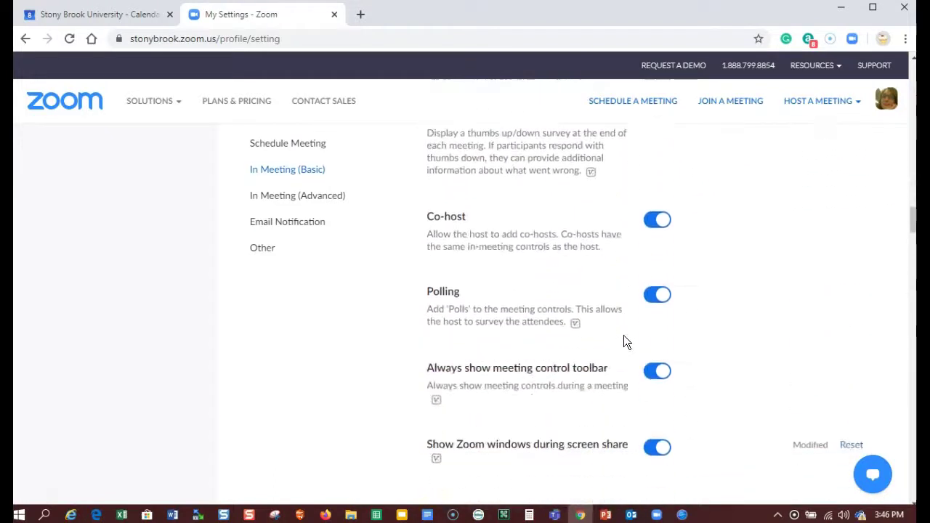
scroll(624, 342, down, 10)
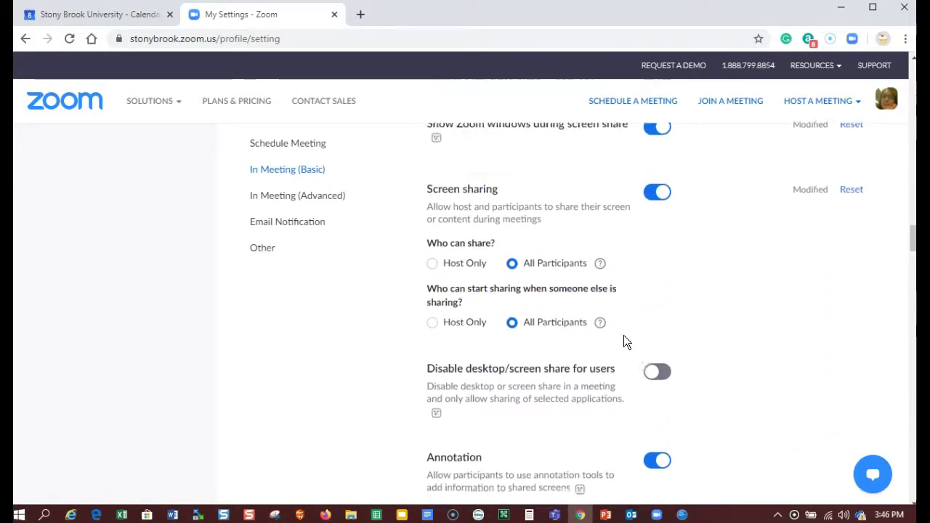
scroll(625, 340, up, 1)
scroll(625, 340, down, 1)
click(523, 266)
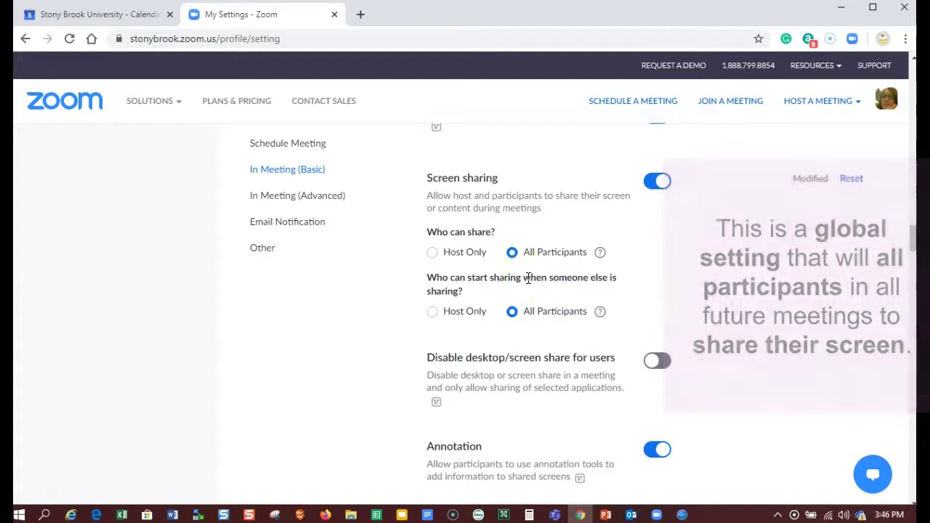
Switch to Google Calendar and open the full details of a new event on May 10, 2020, 11:00am to 12:00pm
click(128, 17)
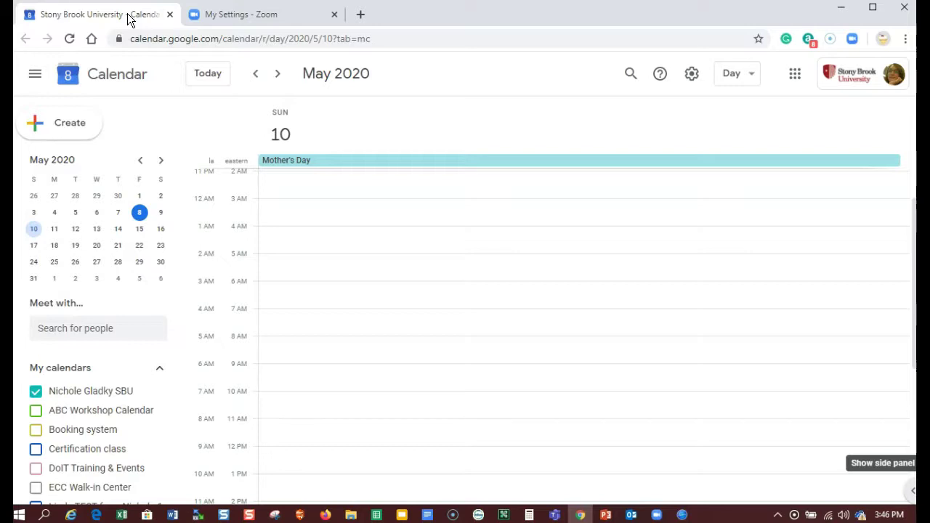
scroll(329, 263, down, 3)
click(342, 226)
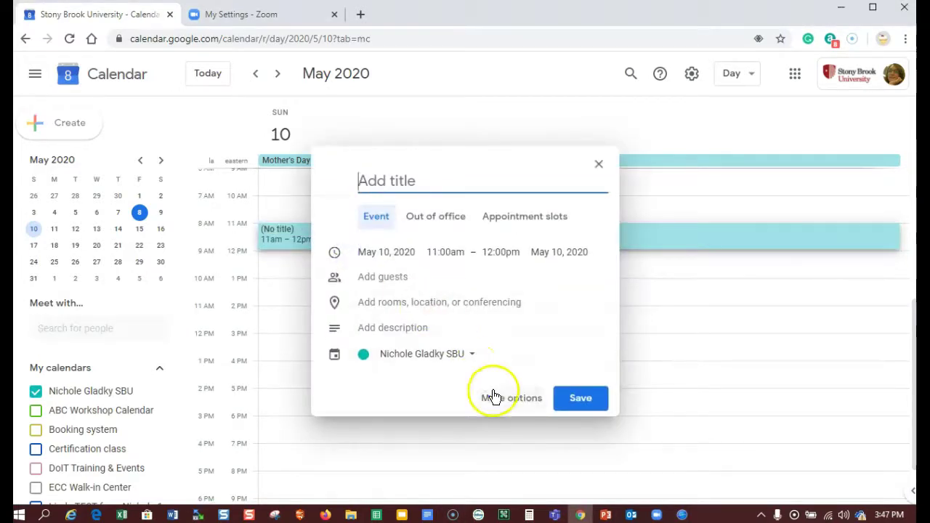
click(490, 397)
Add a Zoom Meeting as the event's video conferencing and log in to authorize the calendar's access to Zoom
click(162, 266)
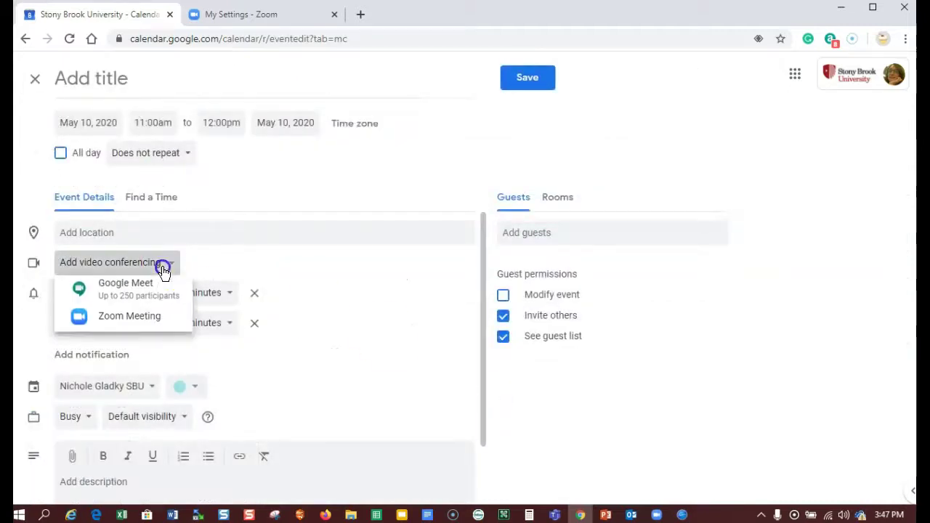
click(134, 330)
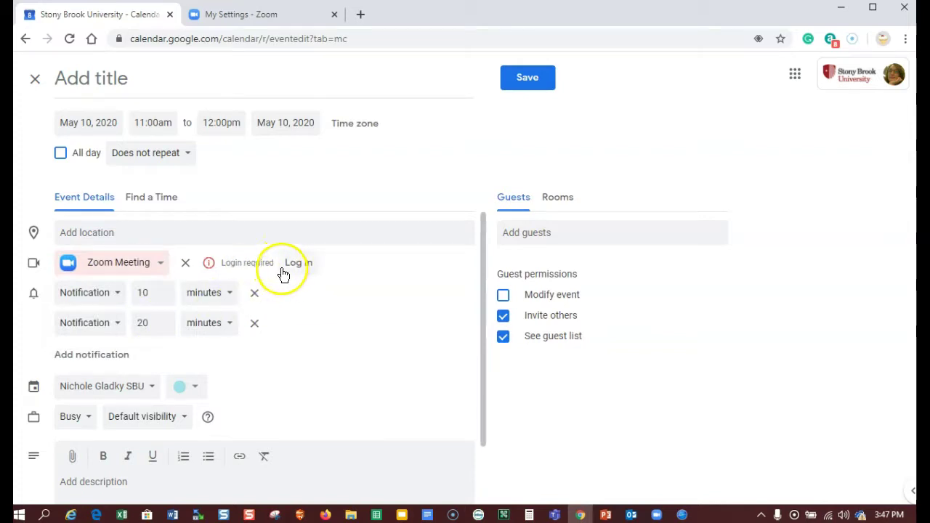
click(298, 265)
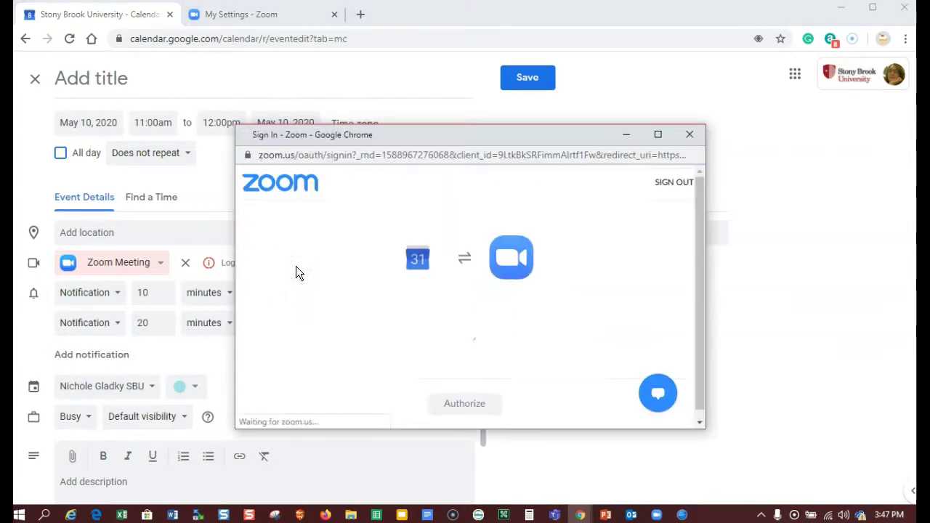
click(412, 403)
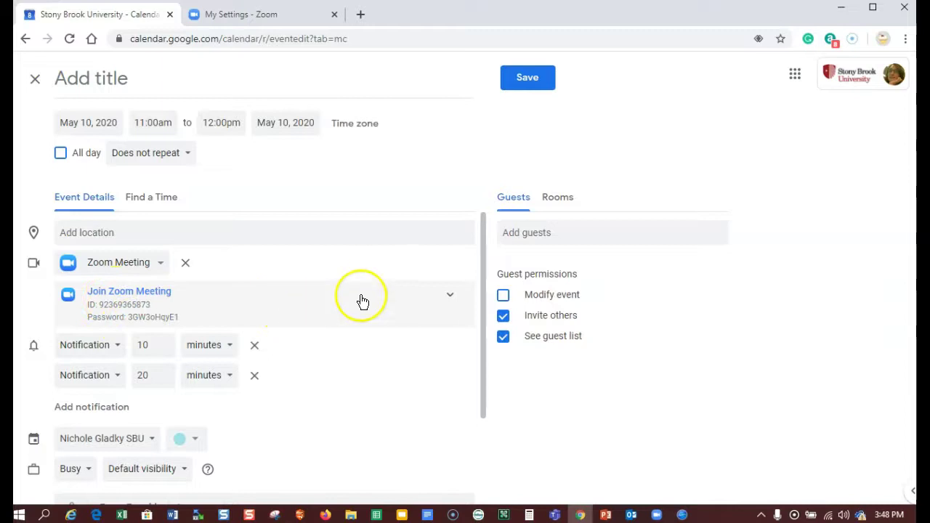
Expand the Zoom meeting's joining details and close the new event without saving it
click(450, 295)
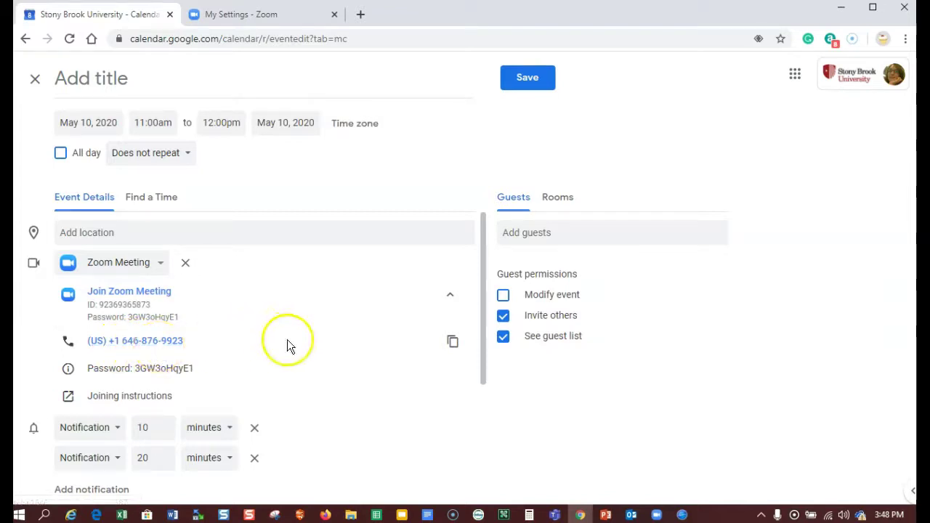
click(35, 80)
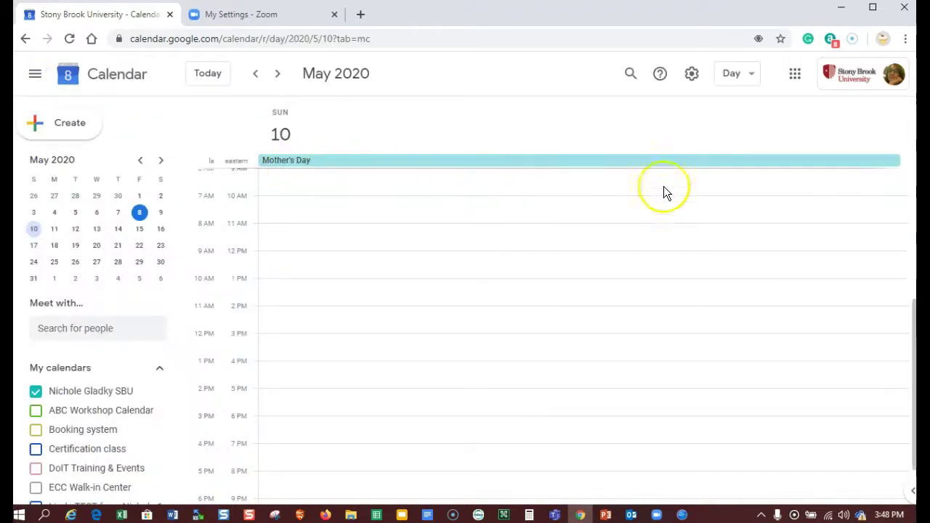
Open the Zoom for GSuite add-on beside the calendar, and briefly revisit the Zoom settings page before returning to the calendar
click(901, 492)
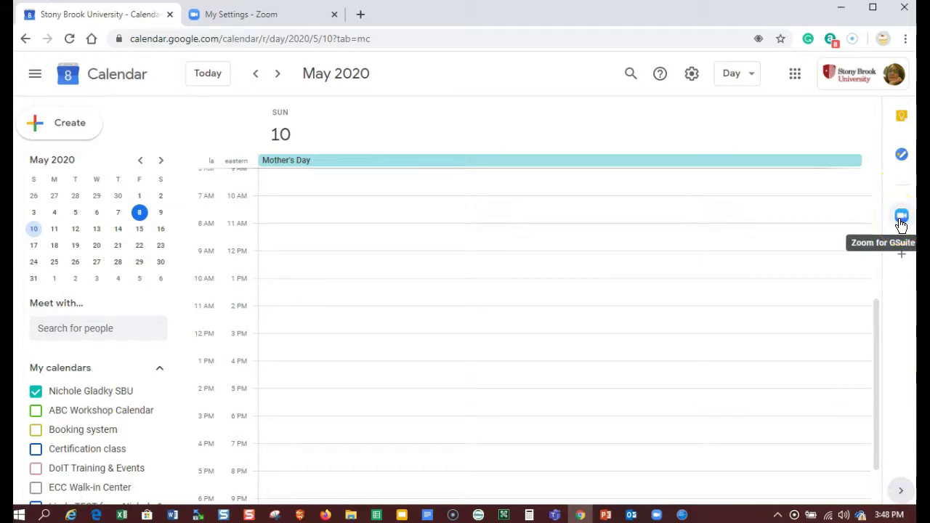
click(901, 218)
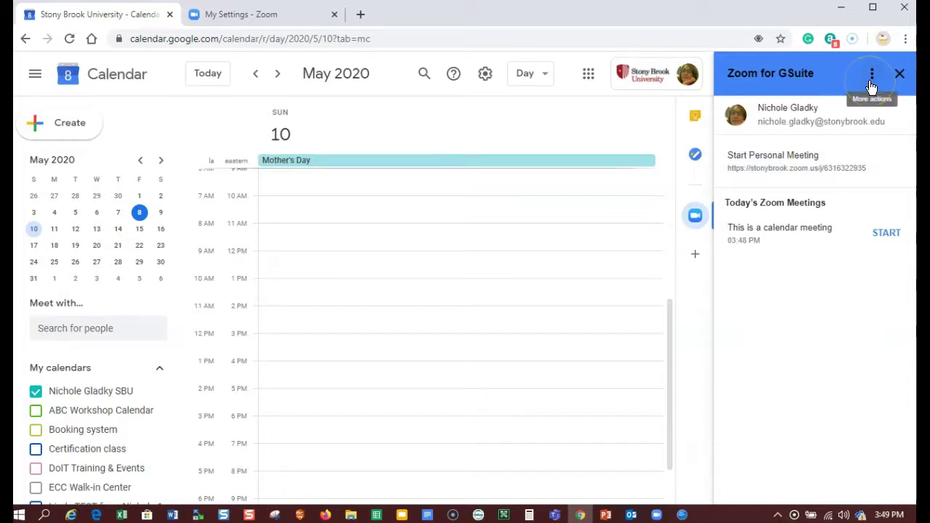
click(301, 15)
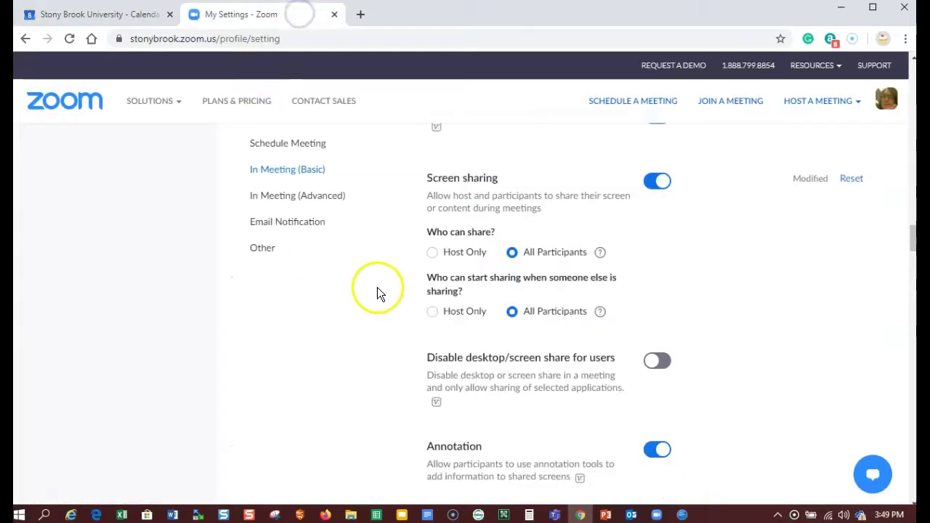
mouse_move(189, 117)
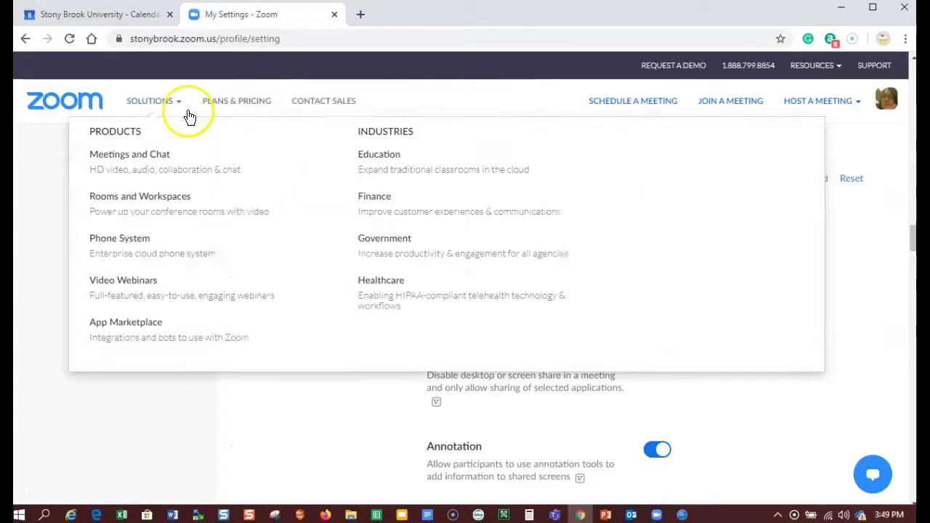
click(118, 18)
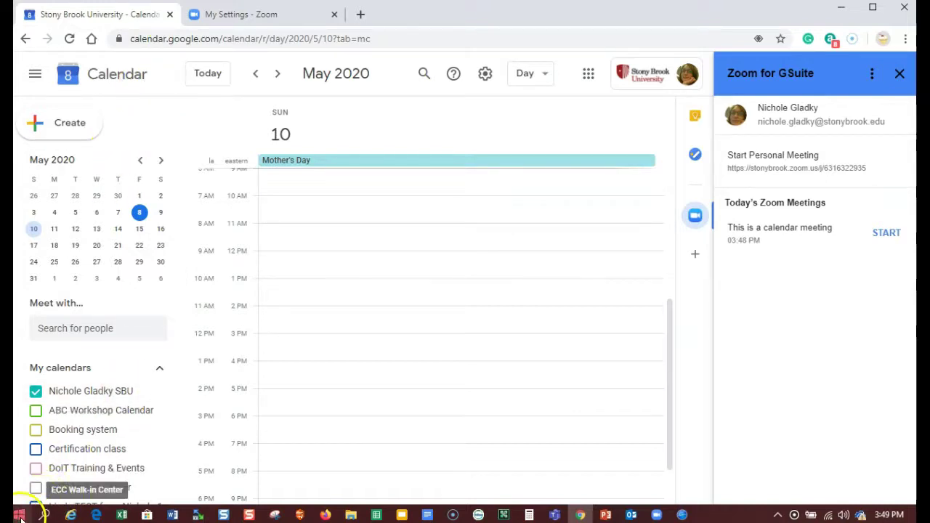
Launch the Zoom desktop client from a Windows search for "zoom" and minimize its window
click(19, 516)
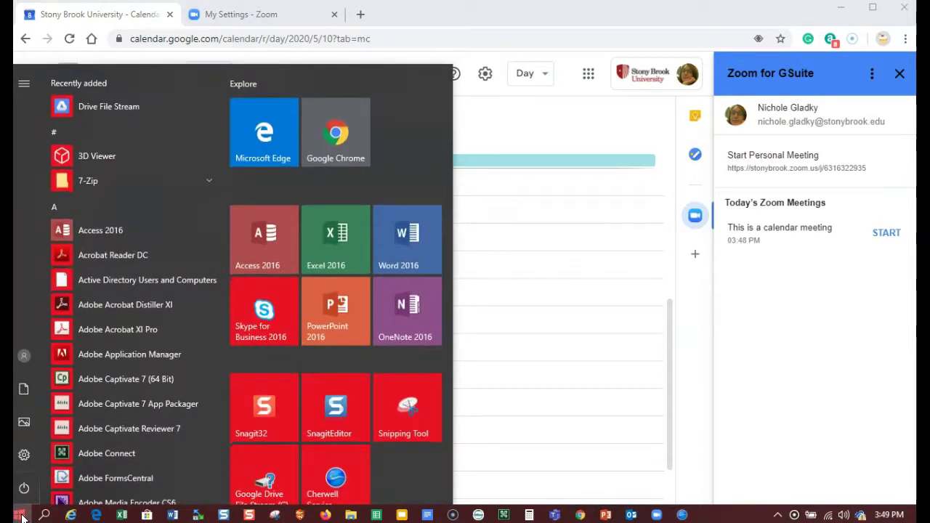
text(zoom)
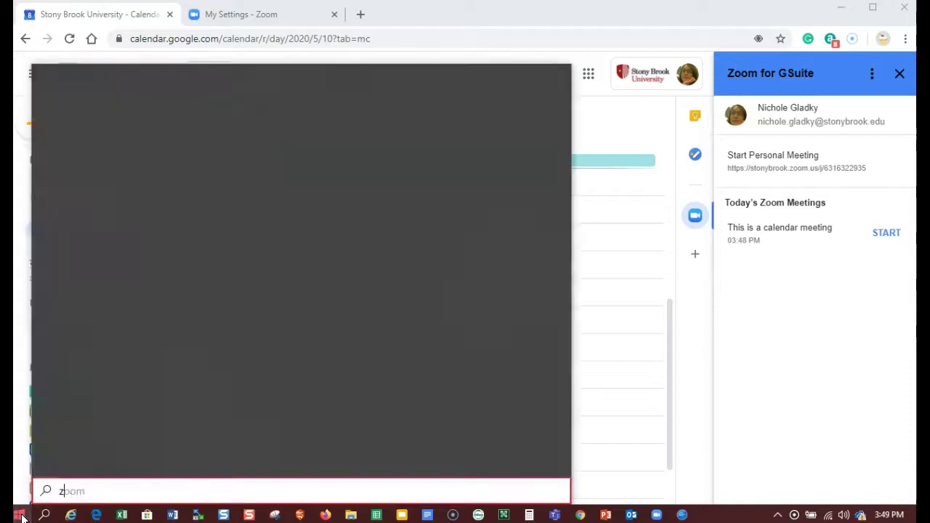
key(Return)
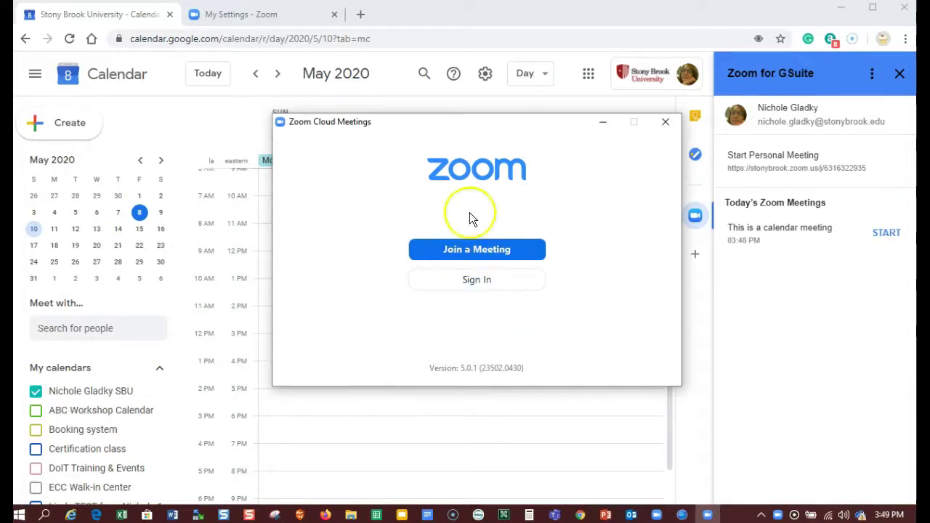
click(604, 125)
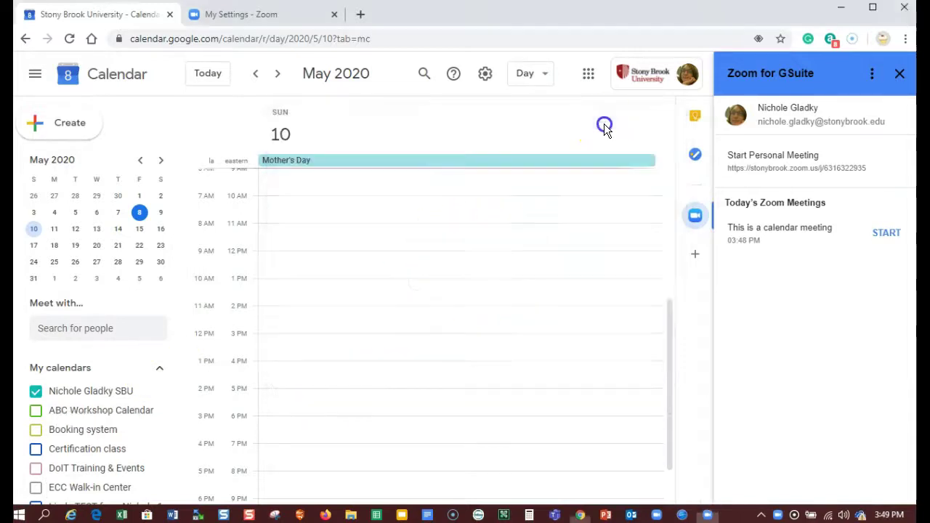
Find Zoom's Download Center in a new browser tab, where the Zoom Client for Meetings is offered
click(359, 14)
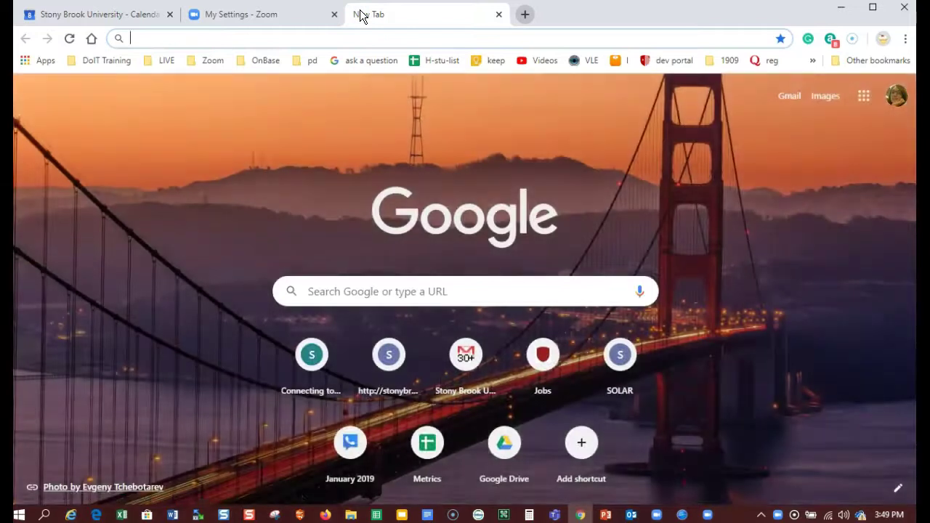
text(zoom down)
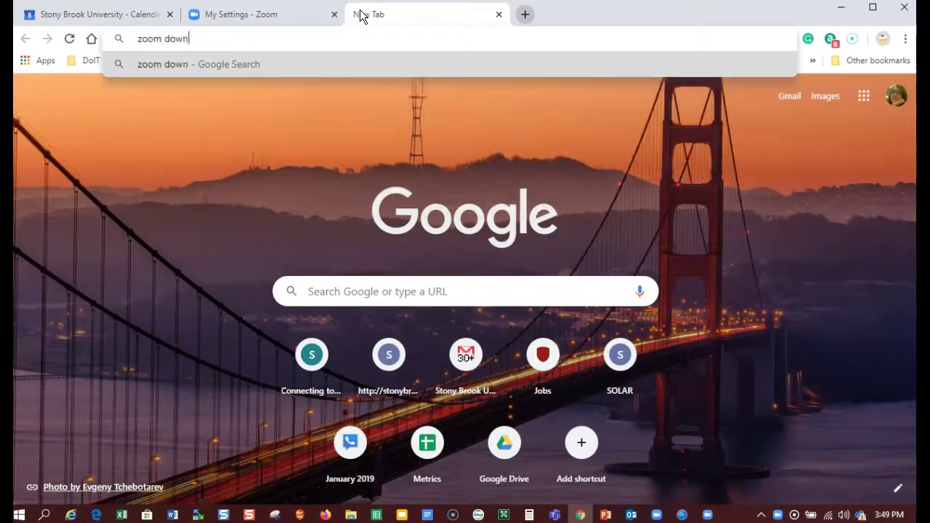
text(load c)
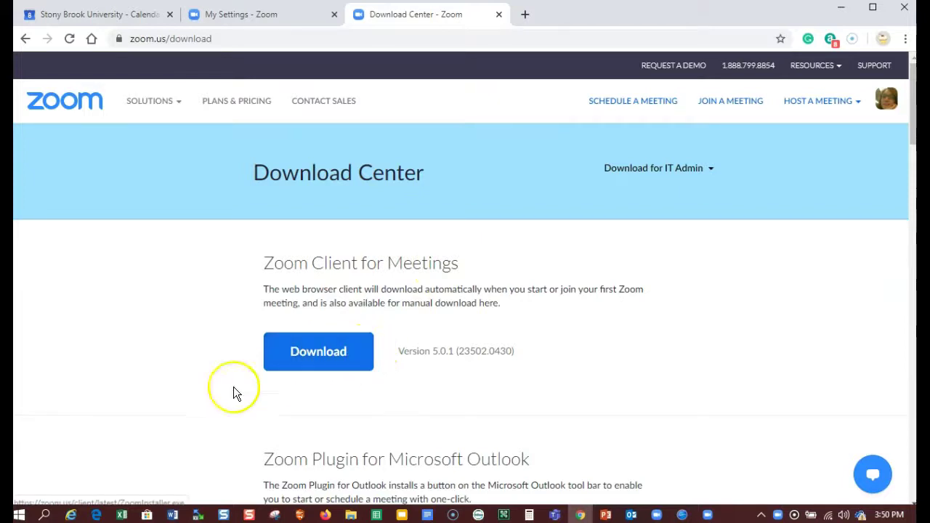
Restore the Zoom desktop client and sign in with SSO using the company domain "stonybrook", allowing the browser to open Zoom Meetings
click(707, 515)
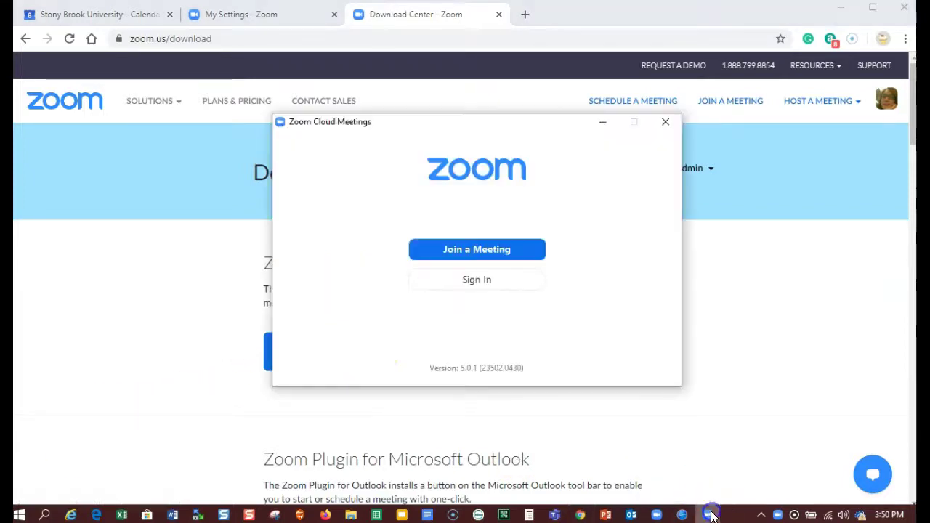
click(475, 284)
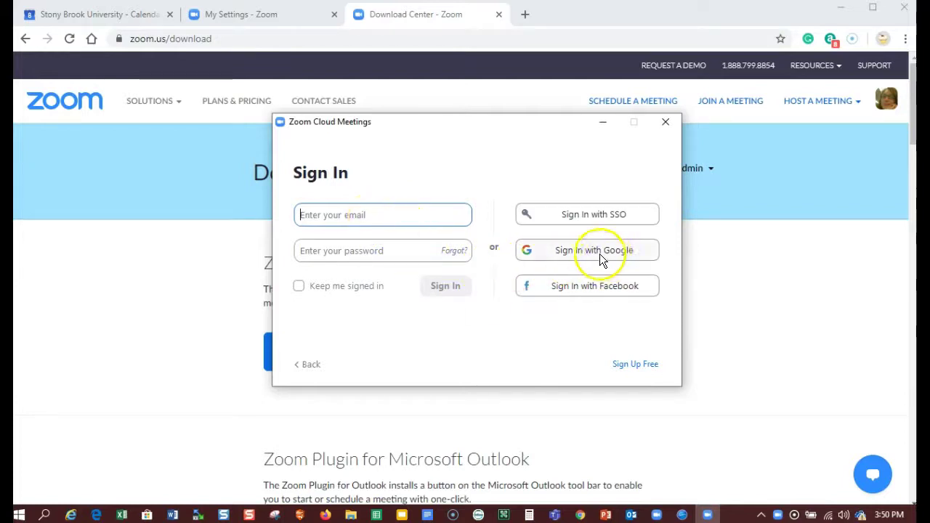
click(603, 213)
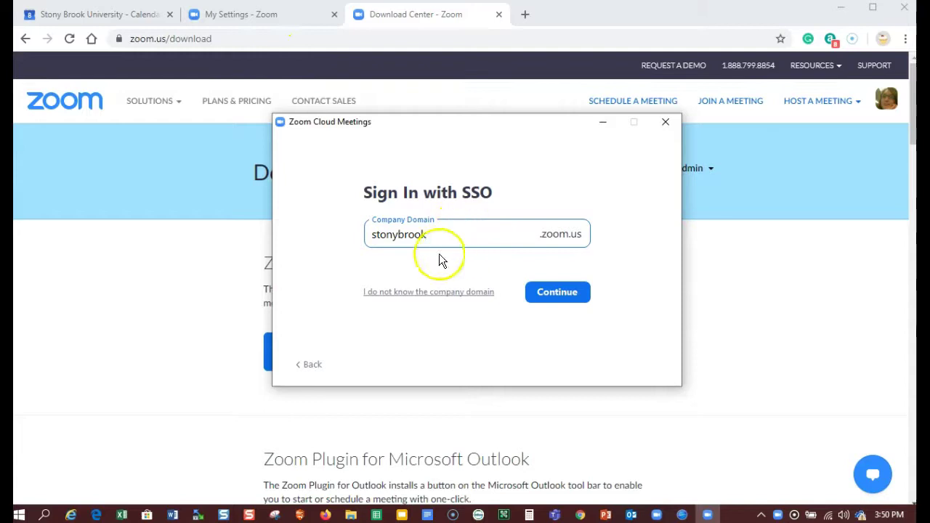
click(562, 292)
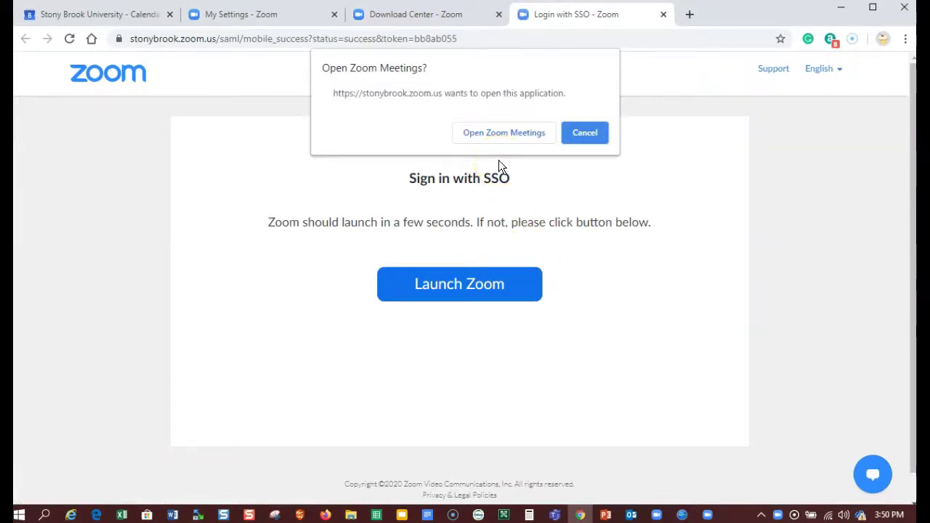
click(500, 133)
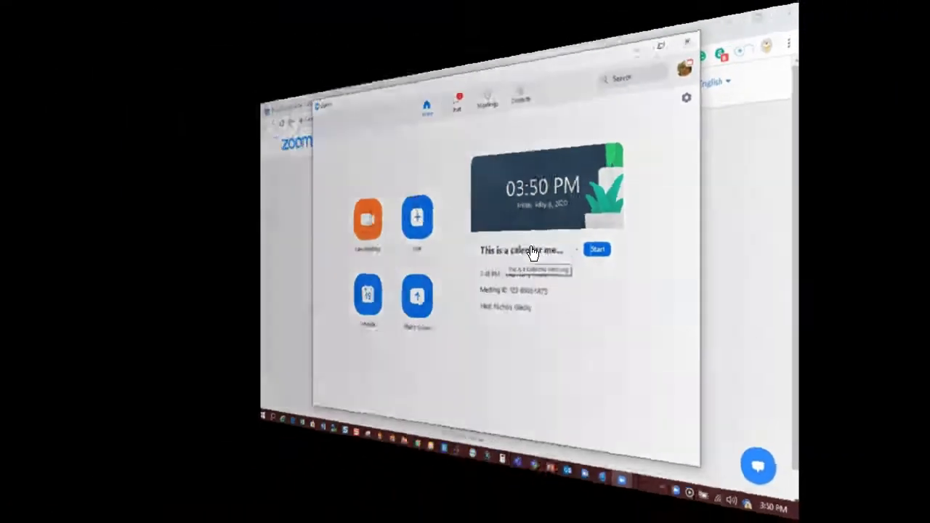
Open the form for scheduling a new meeting, choose Google Calendar as its calendar, and cancel without scheduling it
click(674, 247)
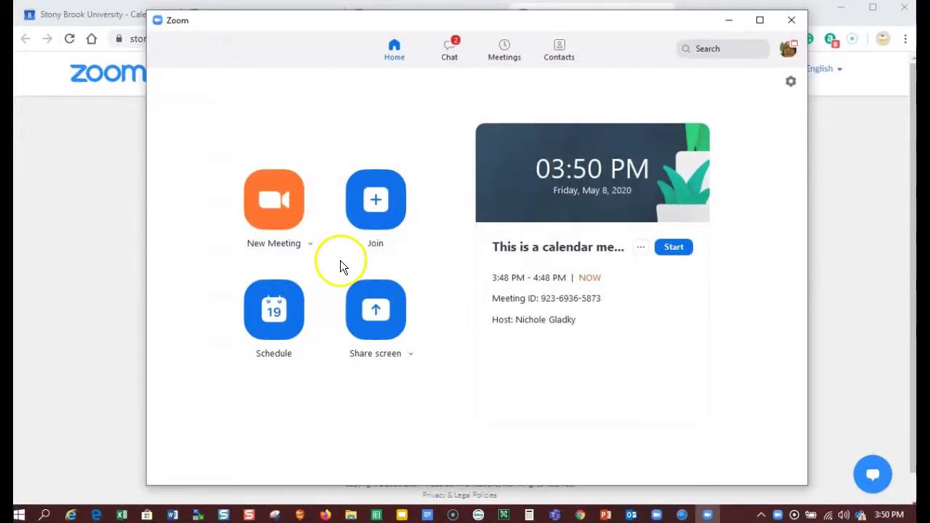
click(285, 326)
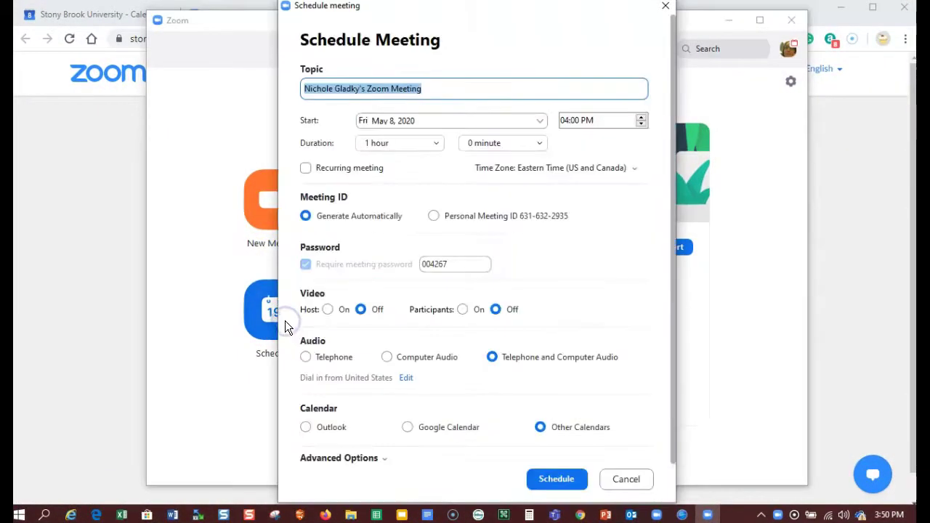
click(408, 428)
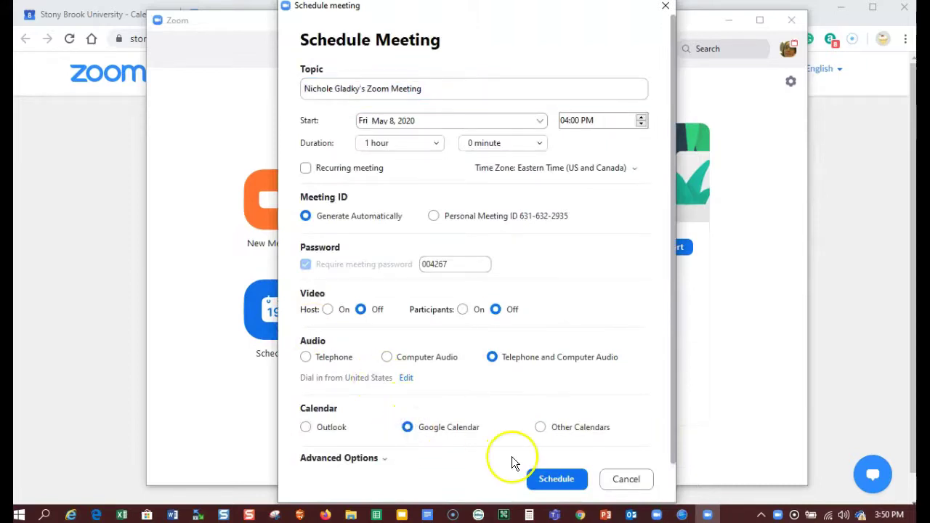
click(615, 479)
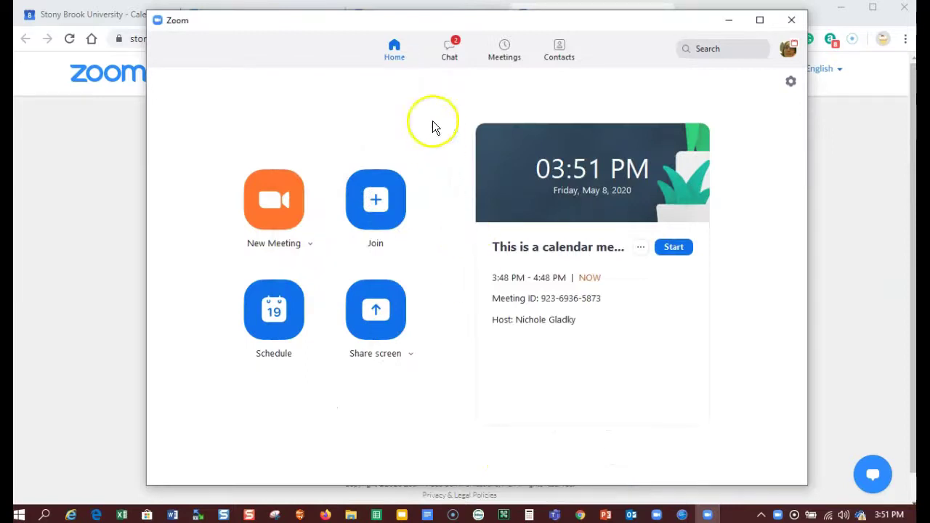
In the Zoom client's chat, search for a colleague by first name and select the matching contact with a profile photo
click(453, 53)
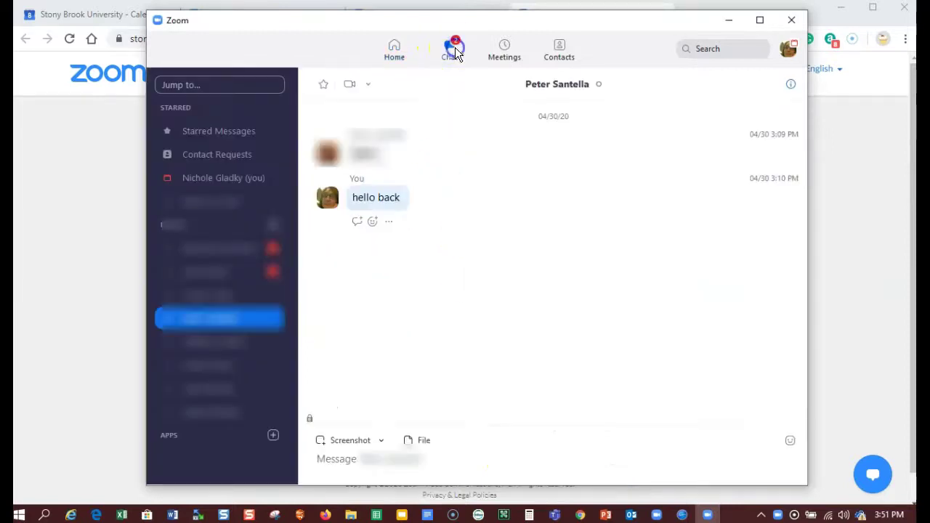
click(243, 91)
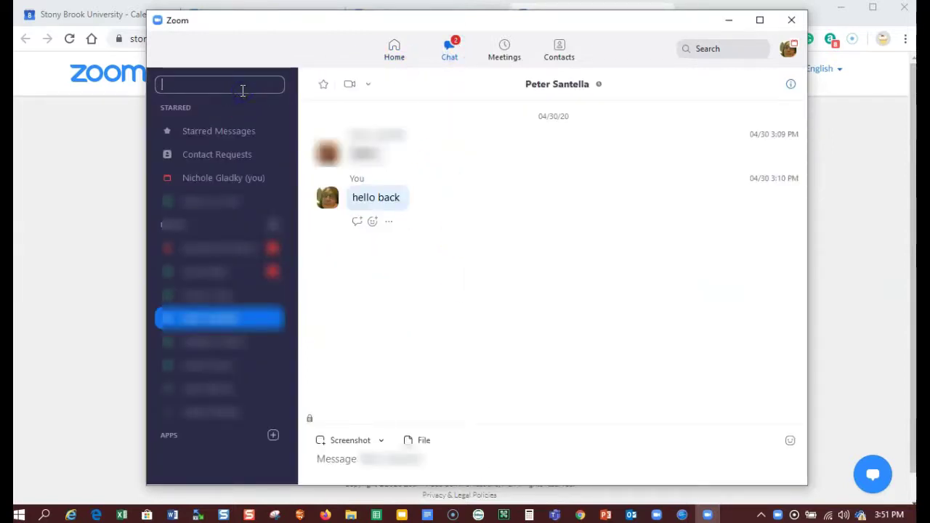
text(julie)
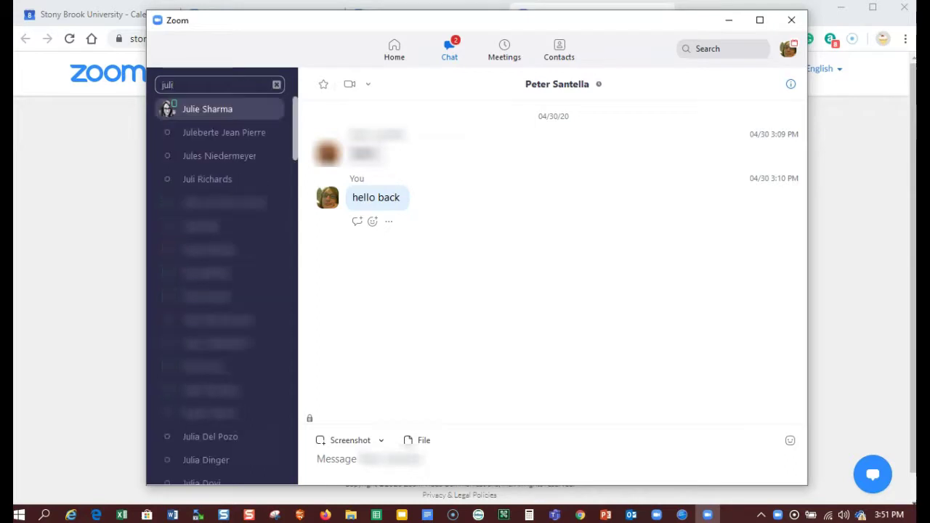
click(256, 109)
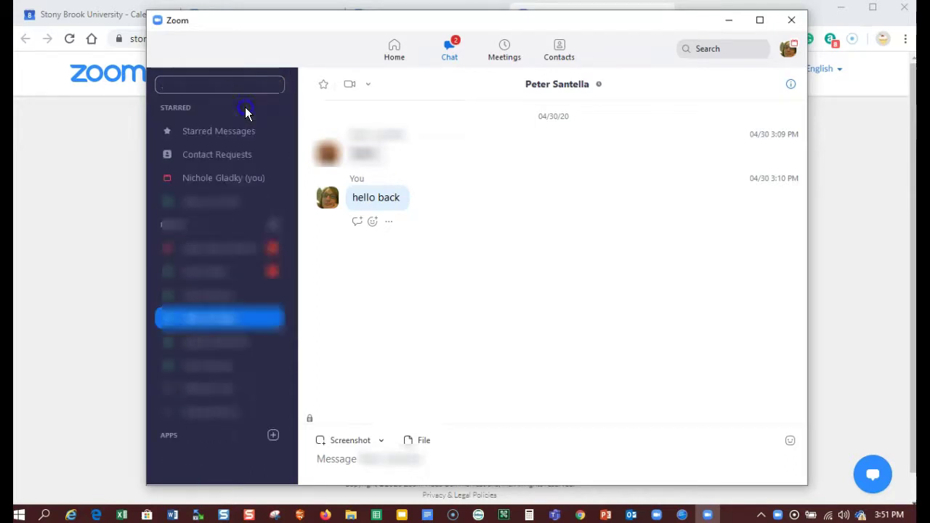